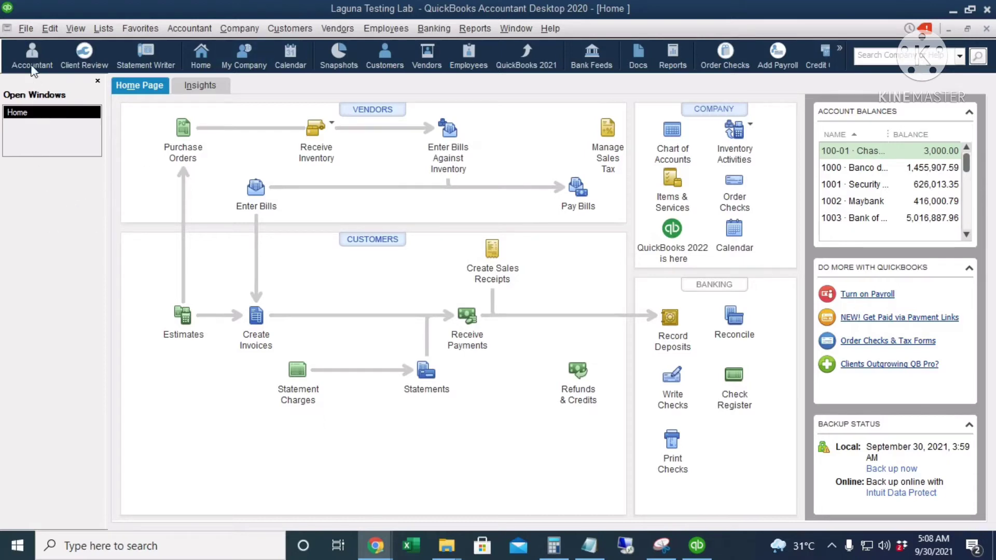
Start a local backup from the File menu, then cancel that wizard
left_click(25, 29)
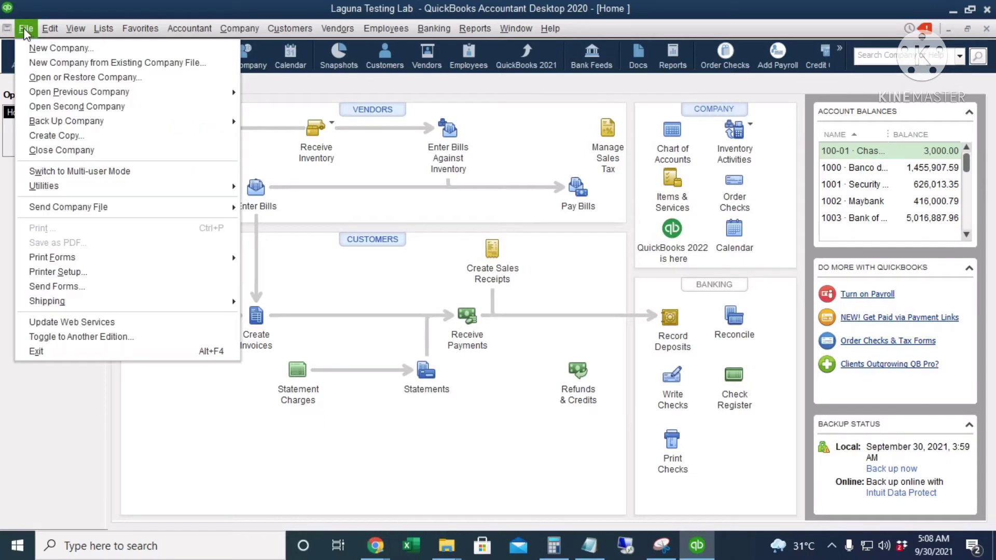
mouse_move(156, 121)
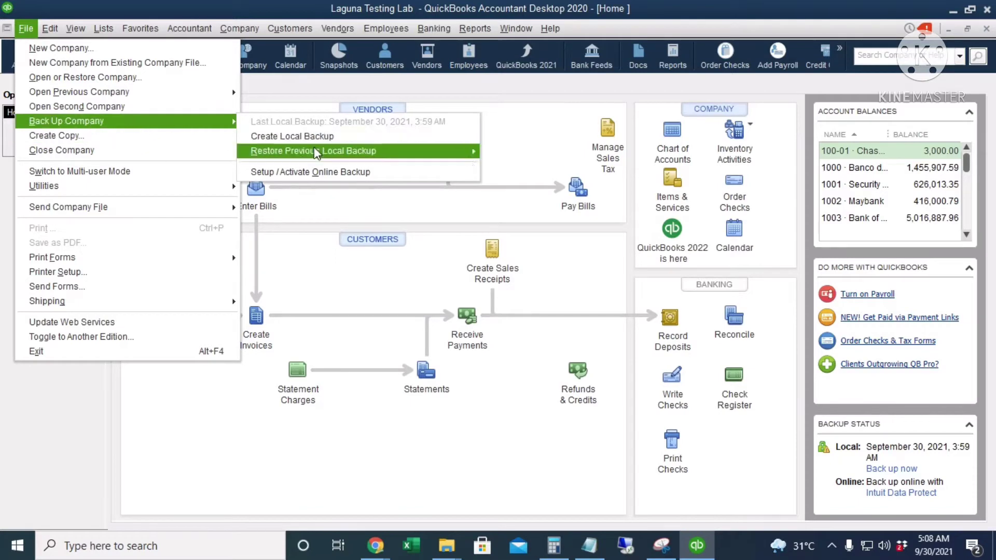
left_click(338, 137)
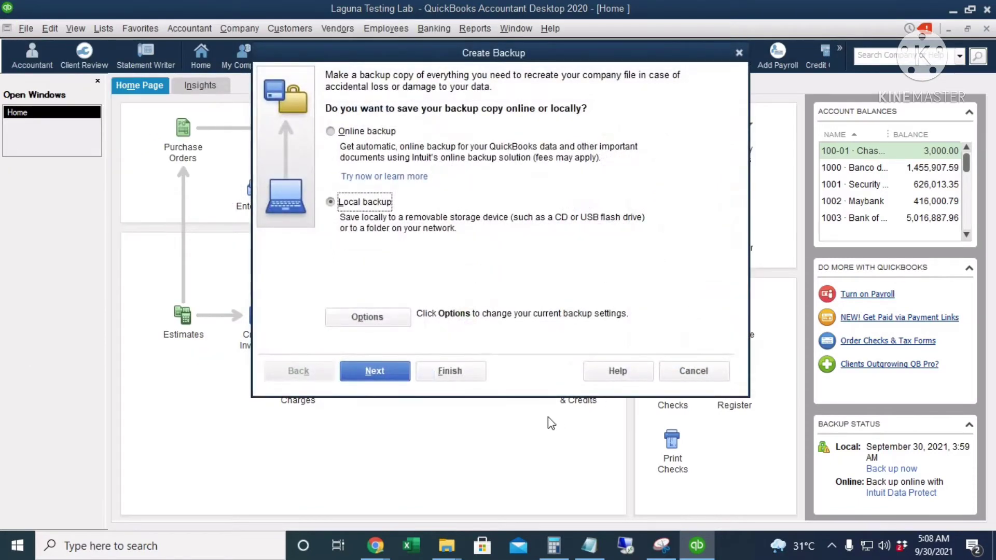
left_click(719, 370)
In Create Copy, review the copy types, then choose a local Backup copy
left_click(26, 29)
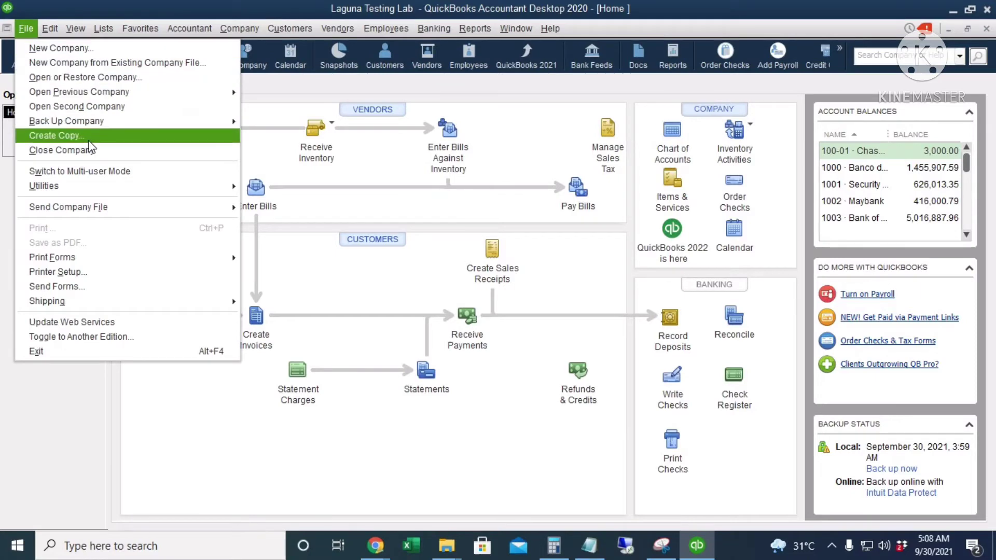
left_click(57, 135)
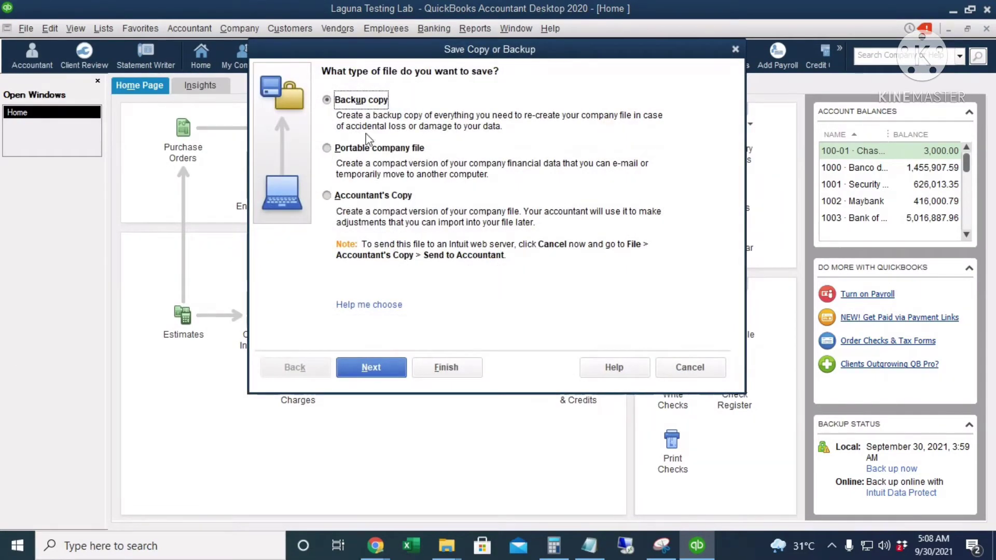
left_click(369, 149)
left_click(363, 196)
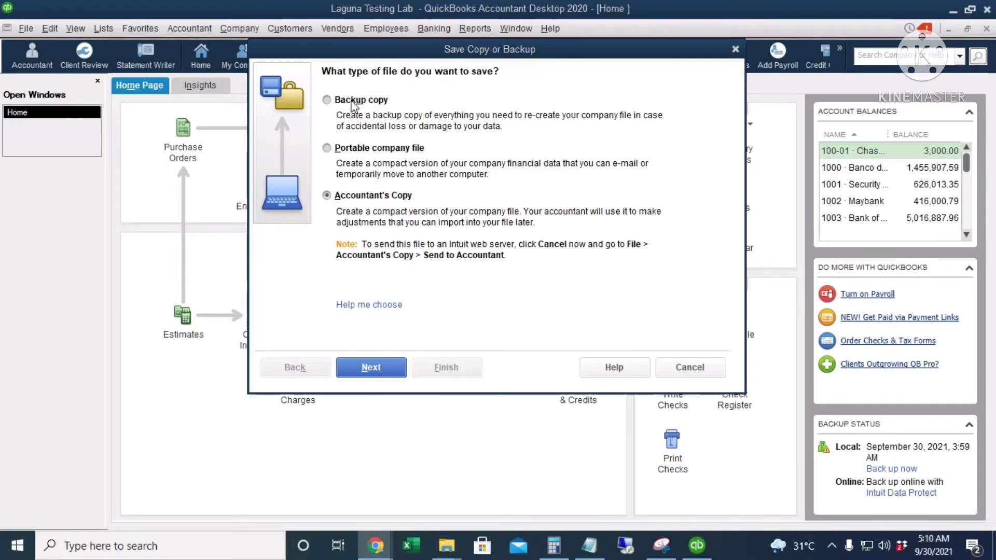
left_click(353, 102)
left_click(395, 368)
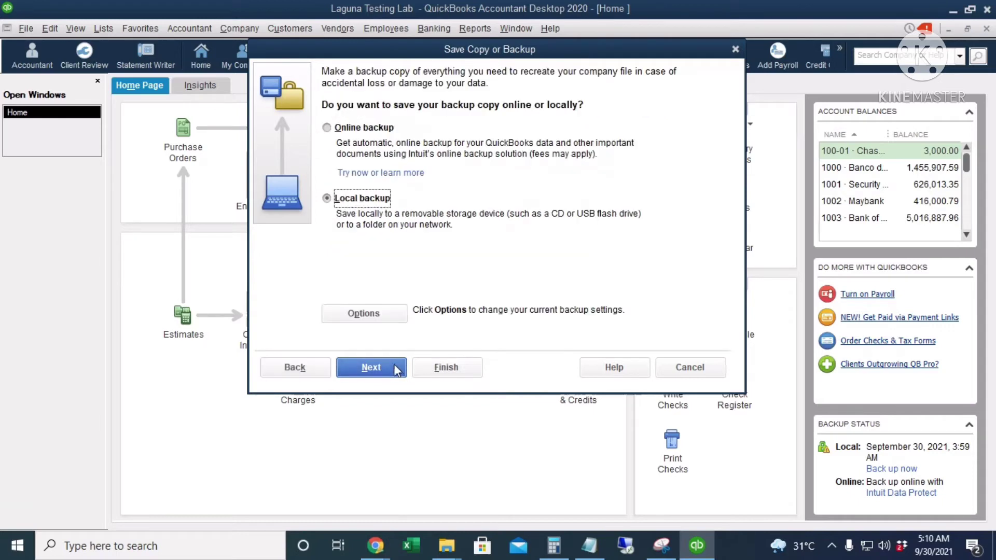
left_click(365, 374)
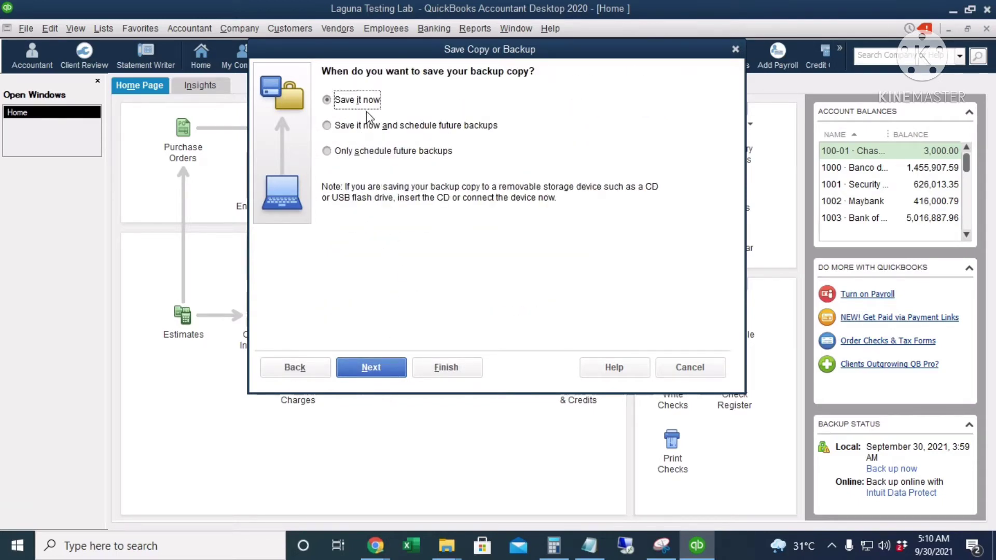
Save the .QBB backup now into the QB Copy folder and confirm that location
left_click(386, 369)
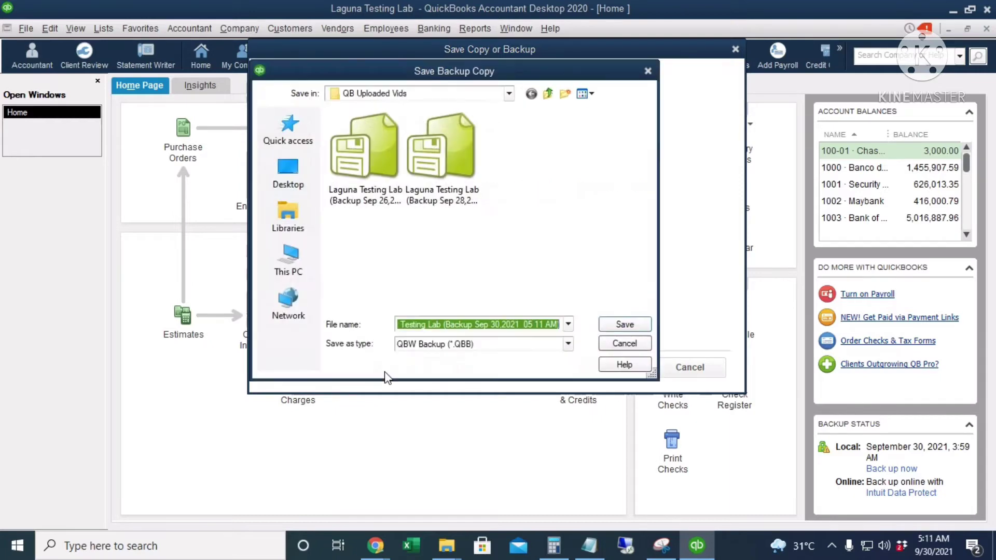
left_click(548, 94)
double_click(361, 144)
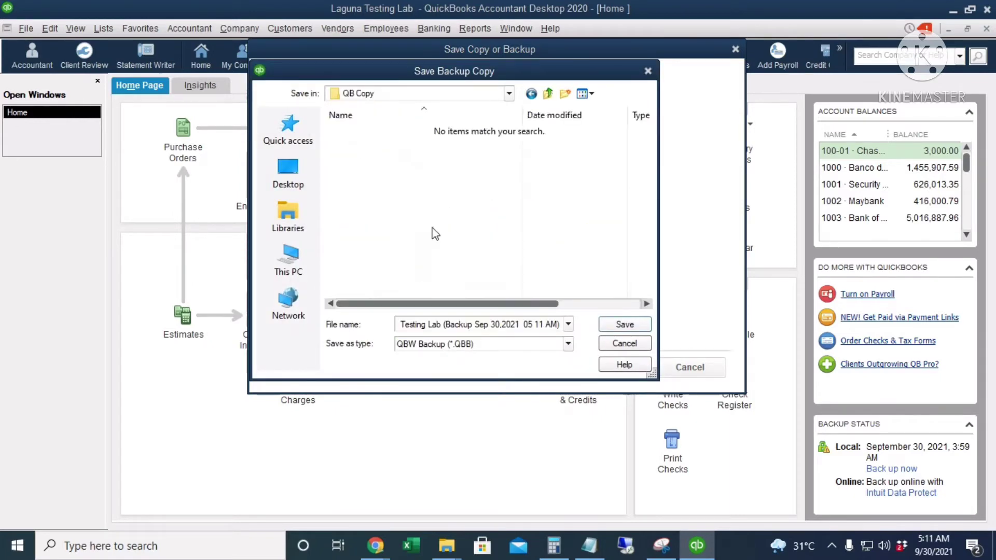
left_click(624, 324)
left_click(557, 222)
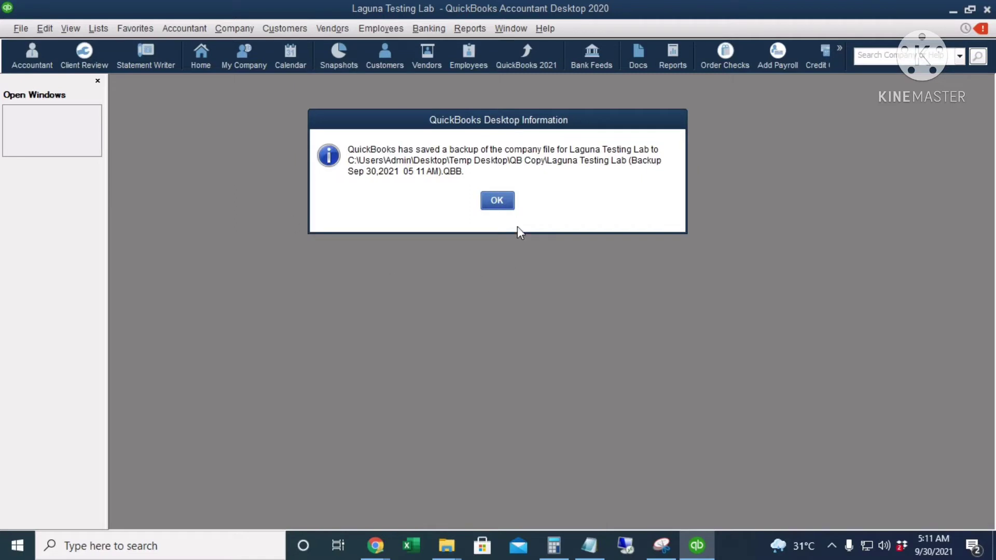
left_click(497, 205)
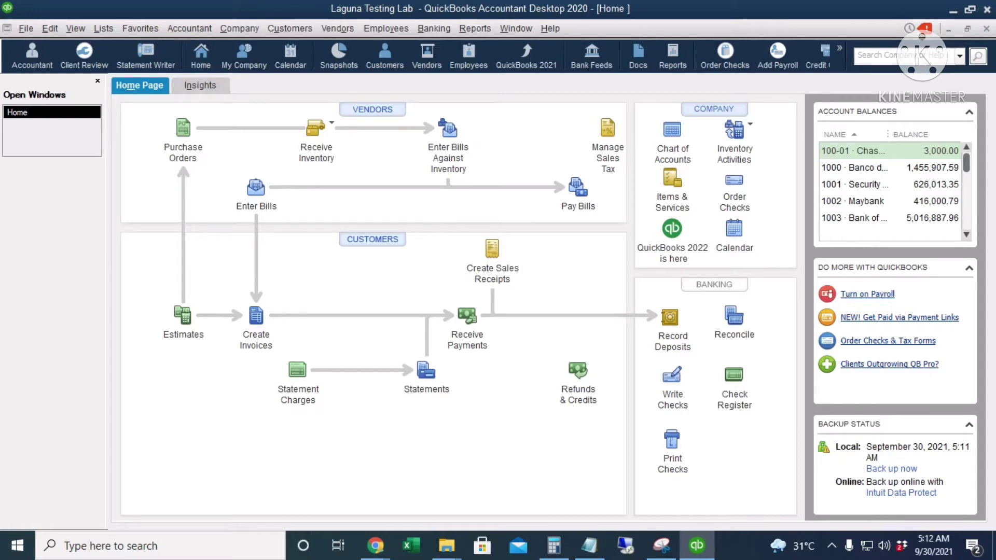
Switch back to the QuickBooks window showing Laguna Testing Lab's Home Page
key("alt+Tab")
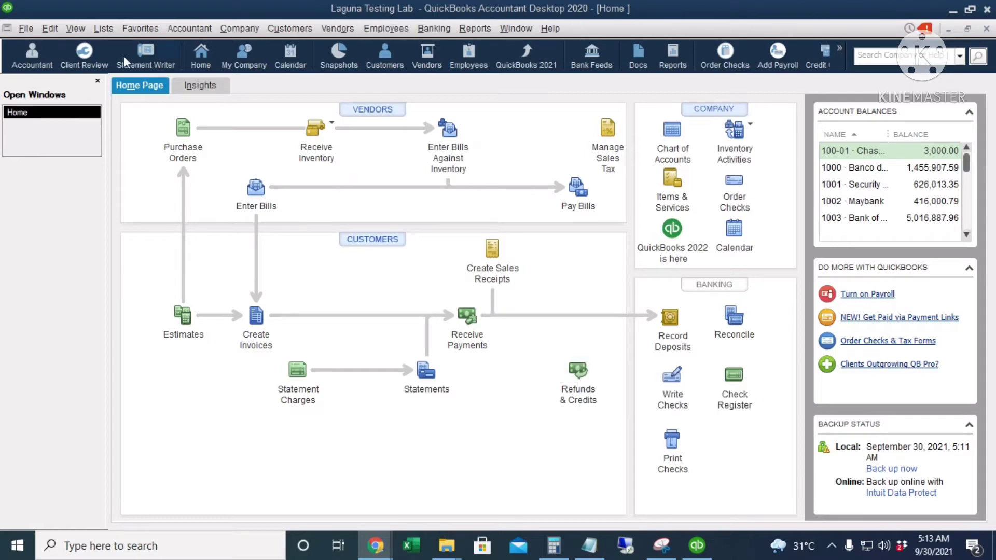
Save a Laguna Testing Lab portable company file (.QBM) into QB Copy, allowing close and reopen
left_click(29, 26)
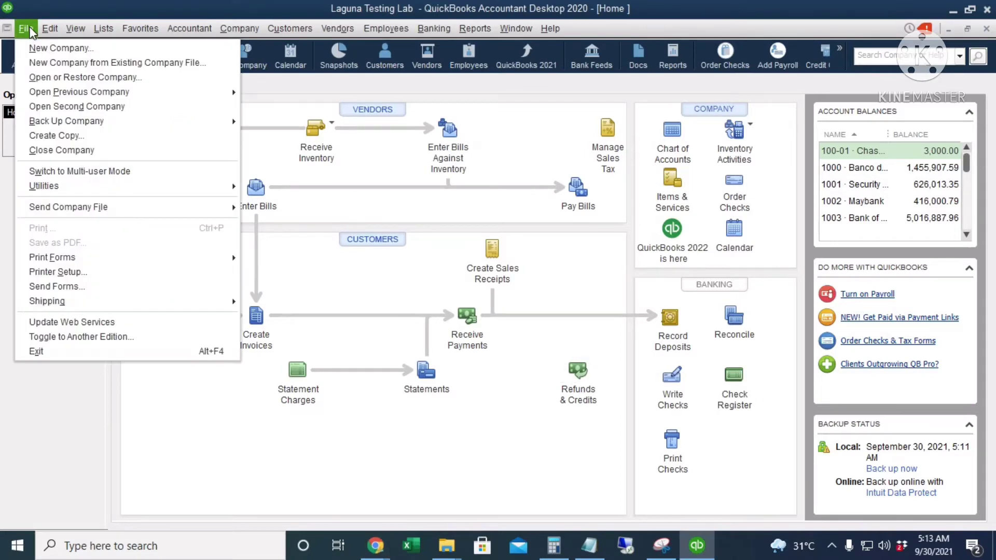
left_click(76, 138)
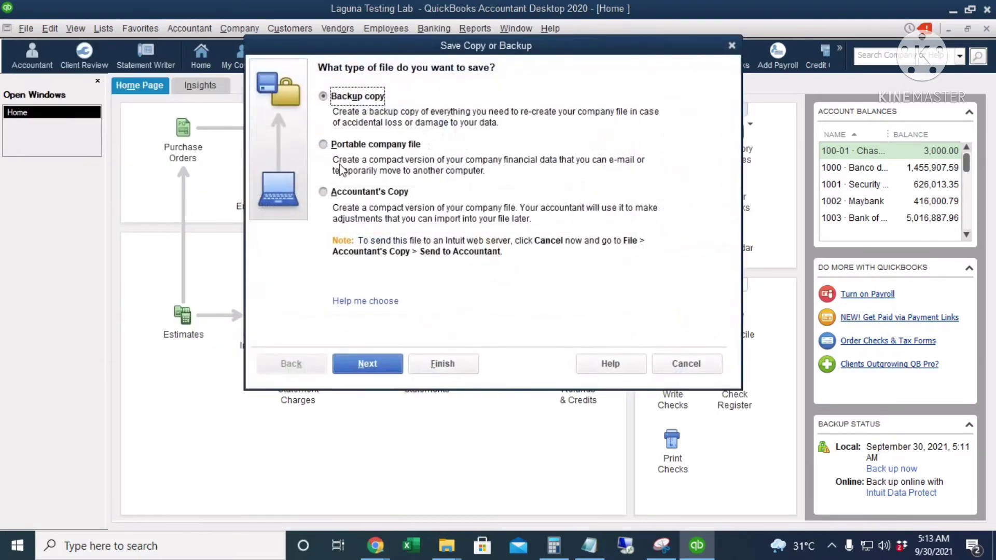
left_click(363, 146)
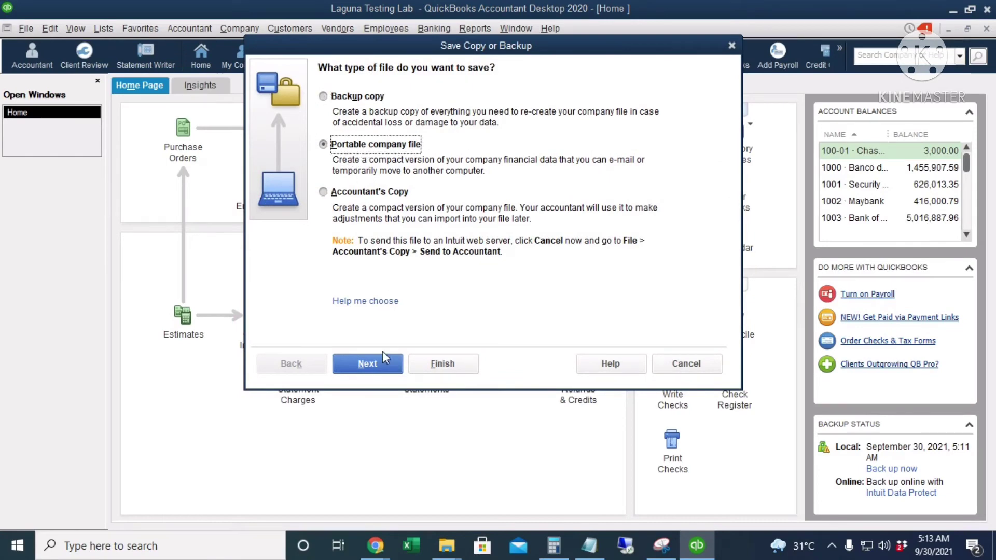
left_click(369, 364)
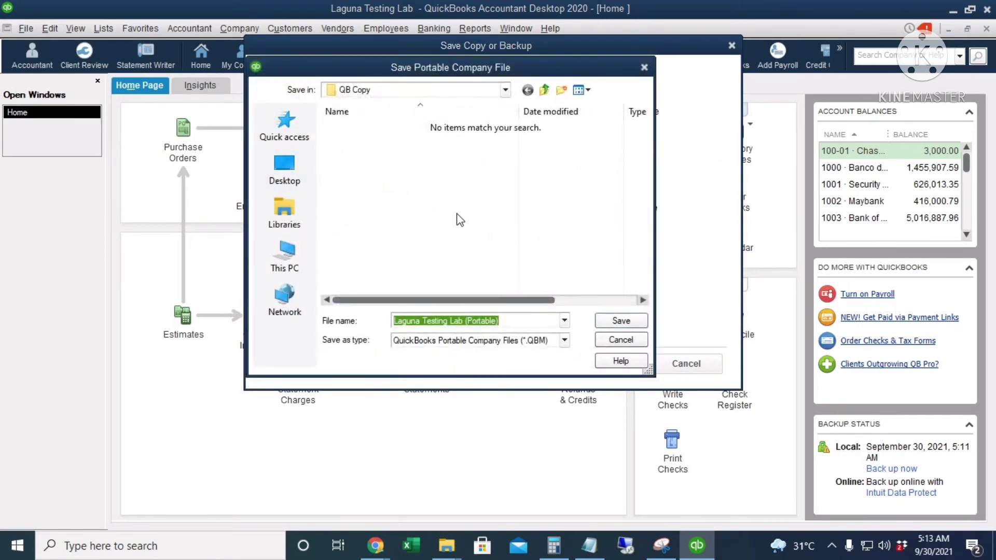
left_click(621, 320)
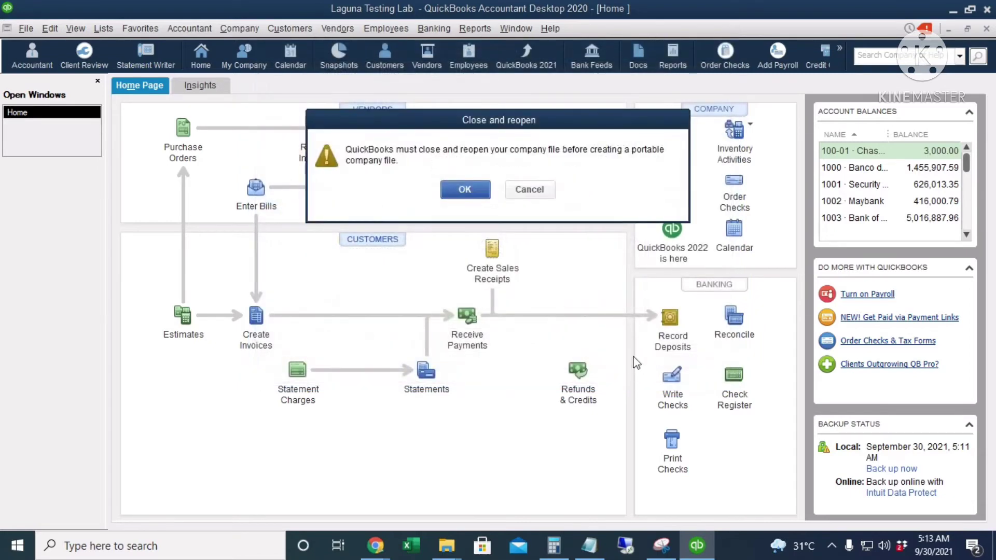
left_click(465, 187)
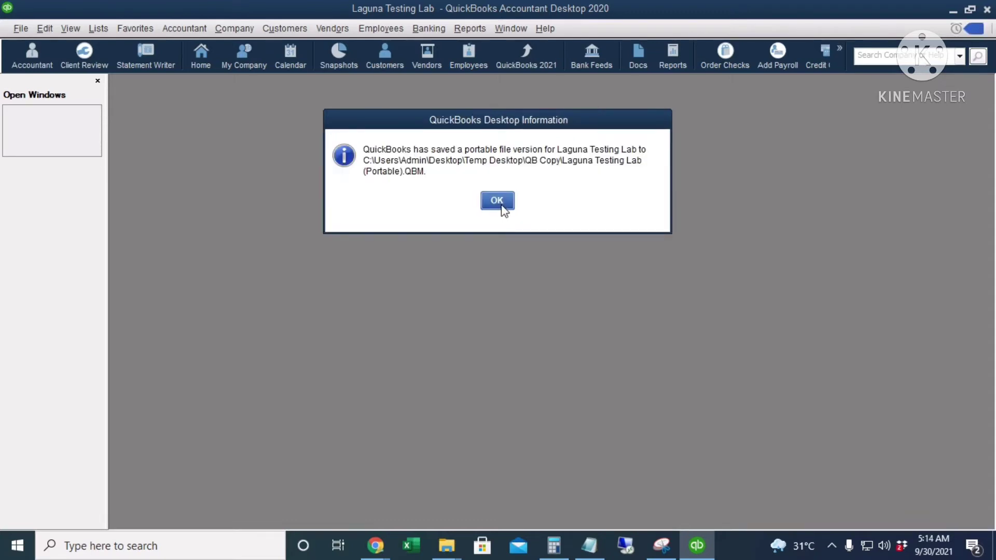
left_click(500, 203)
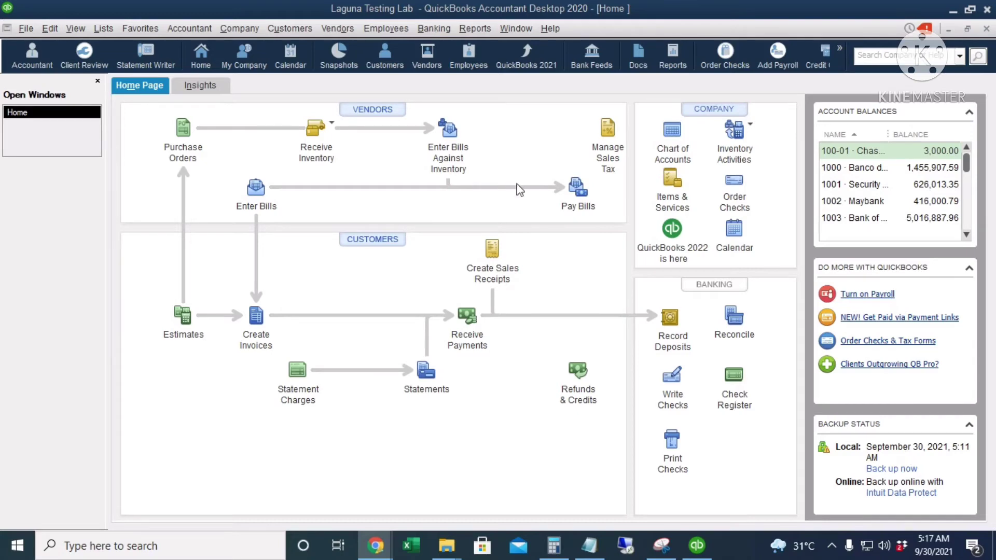
Choose Accountant's Copy in Create Copy and continue past the confirmation
left_click(23, 29)
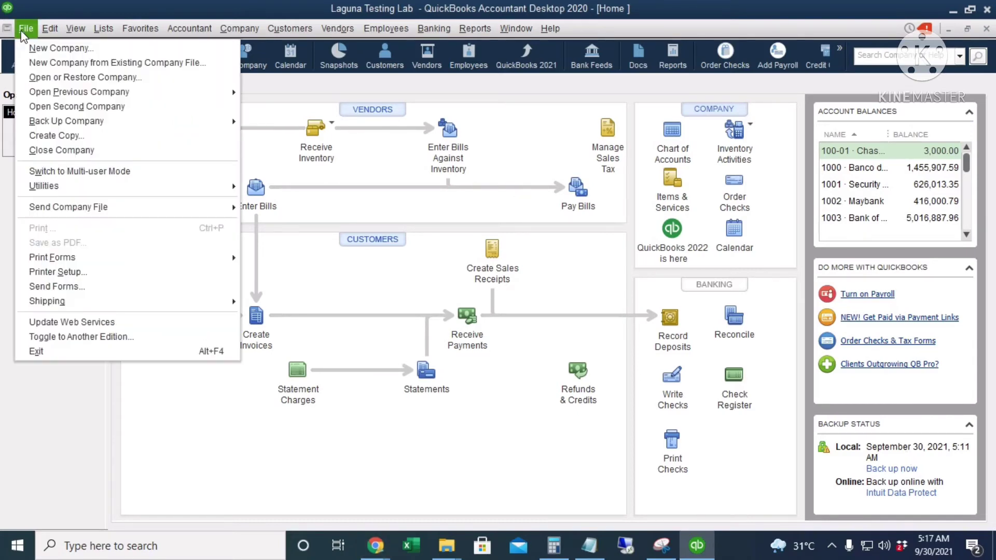
left_click(94, 136)
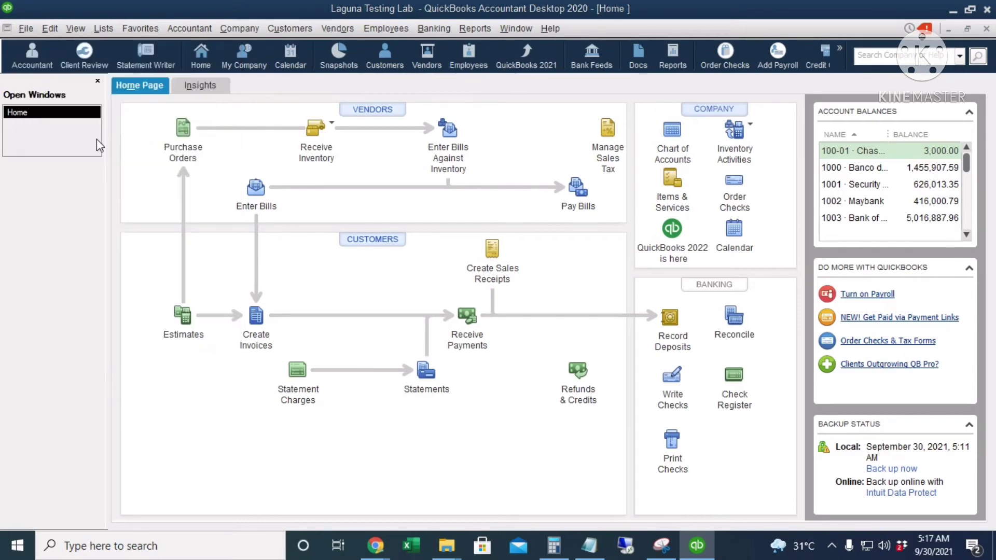
left_click(334, 189)
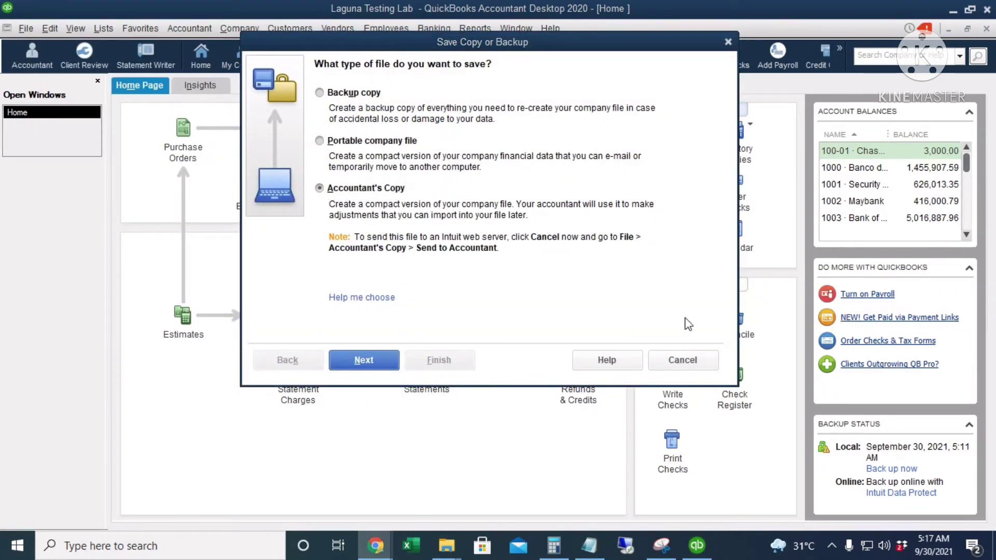
left_click(382, 363)
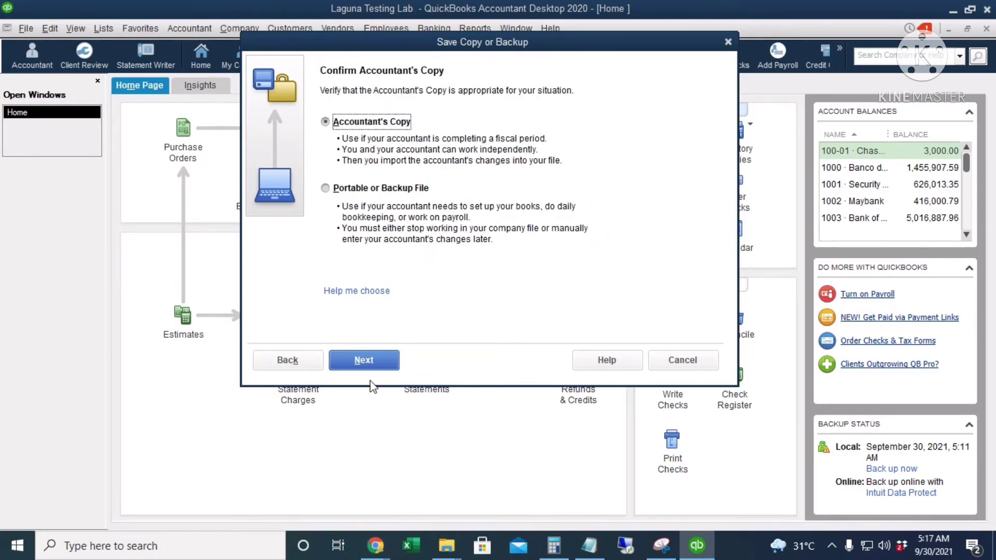
left_click(364, 359)
Set the dividing date to Custom with 08/31/2021
left_click(531, 283)
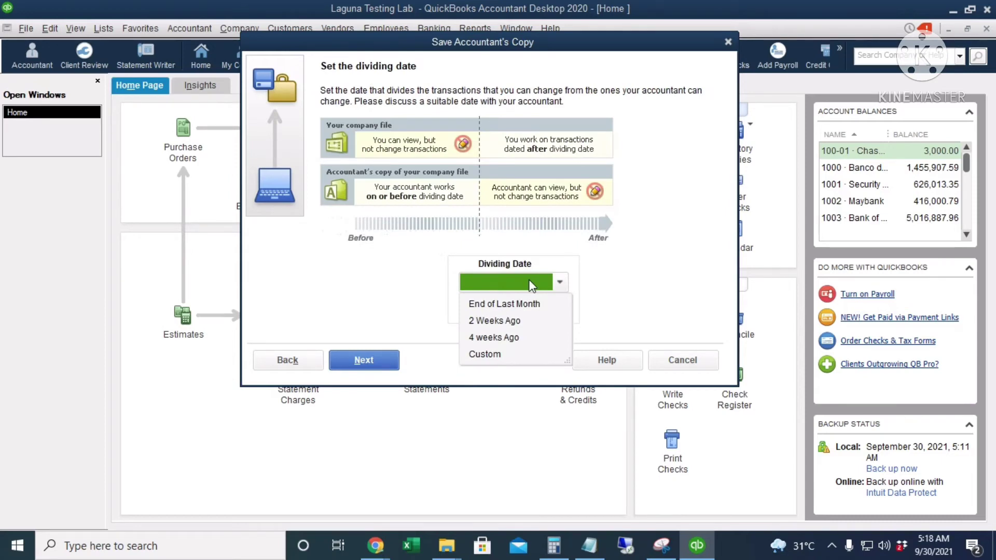
left_click(510, 357)
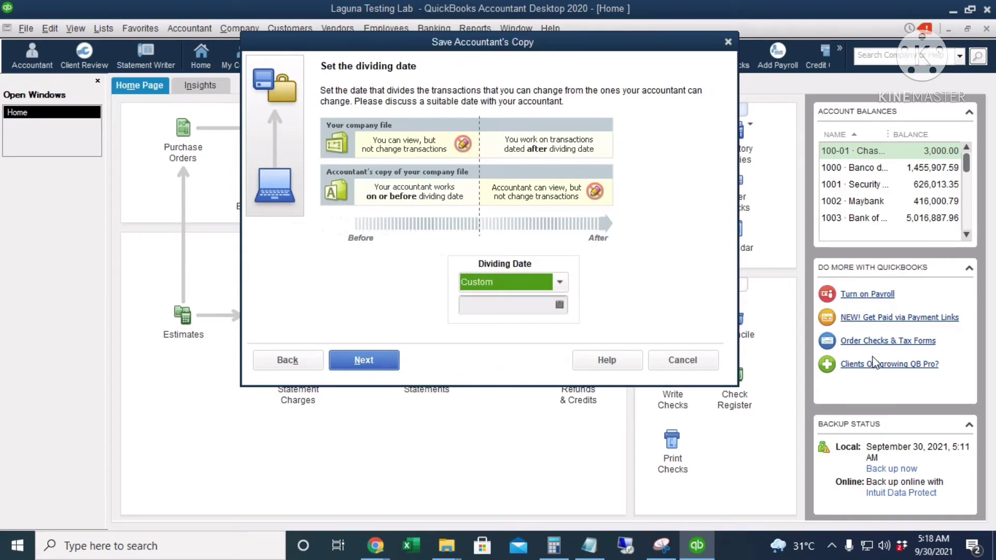
key("Tab")
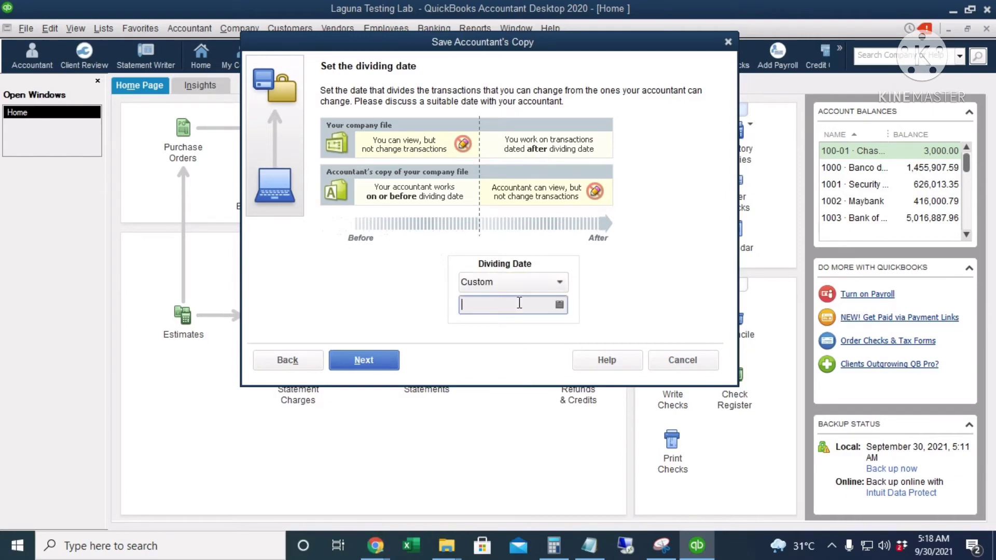
type("08/31/2021")
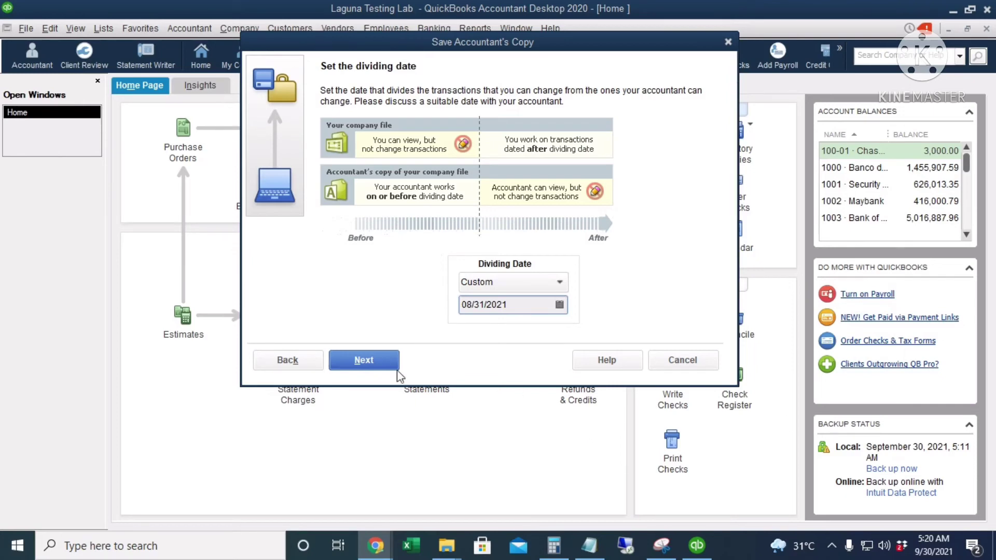
Save the Laguna Testing Lab .QBX accountant's copy into QB Copy, closing all windows first
left_click(376, 363)
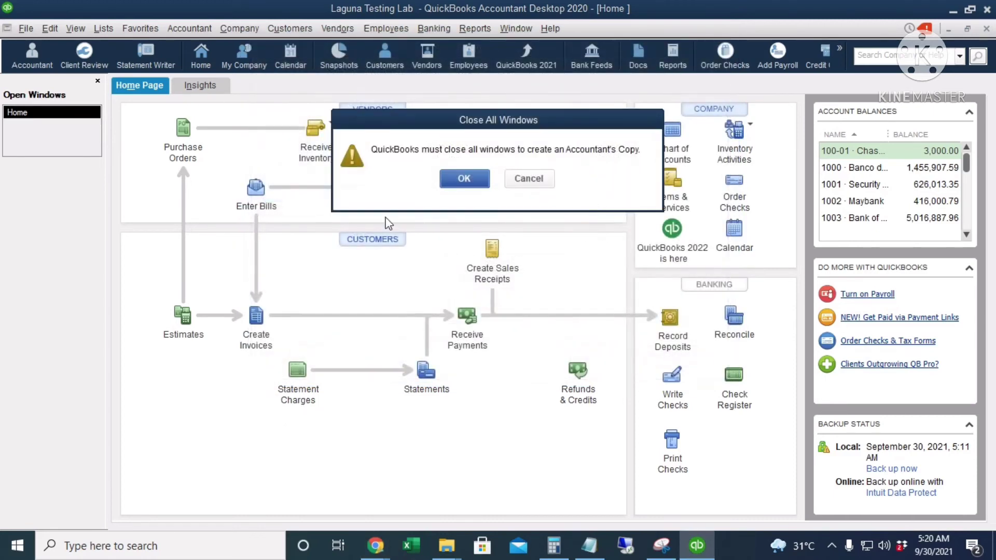
left_click(463, 179)
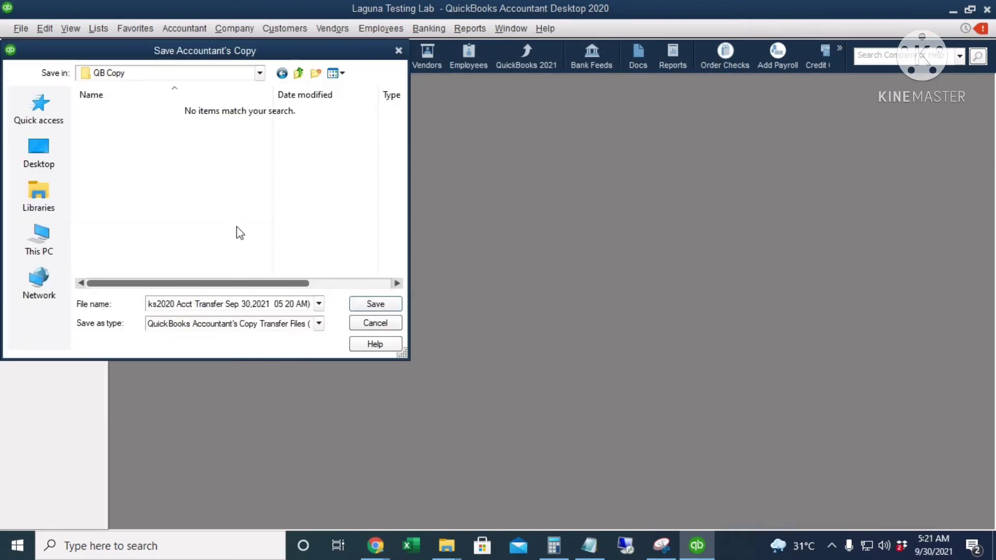
left_click(376, 305)
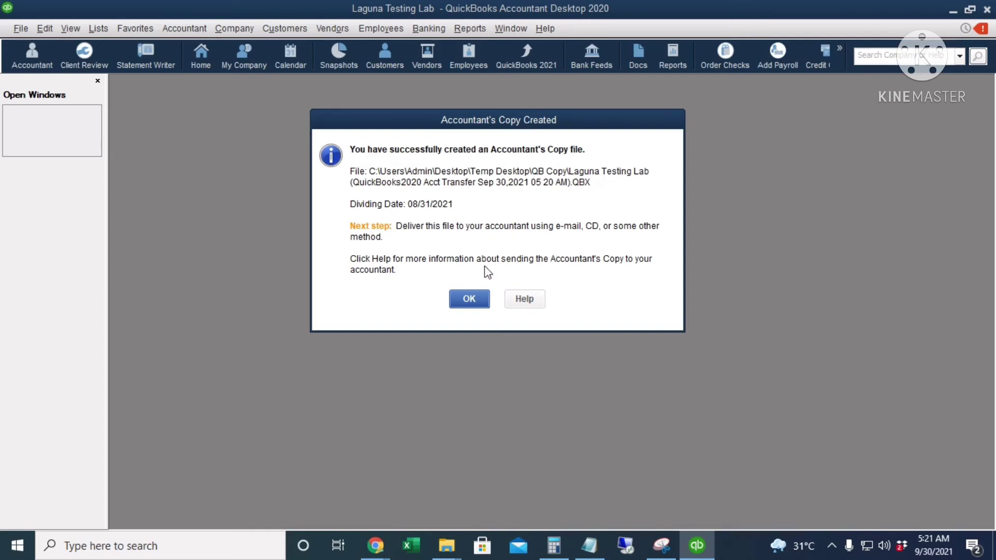
left_click(469, 299)
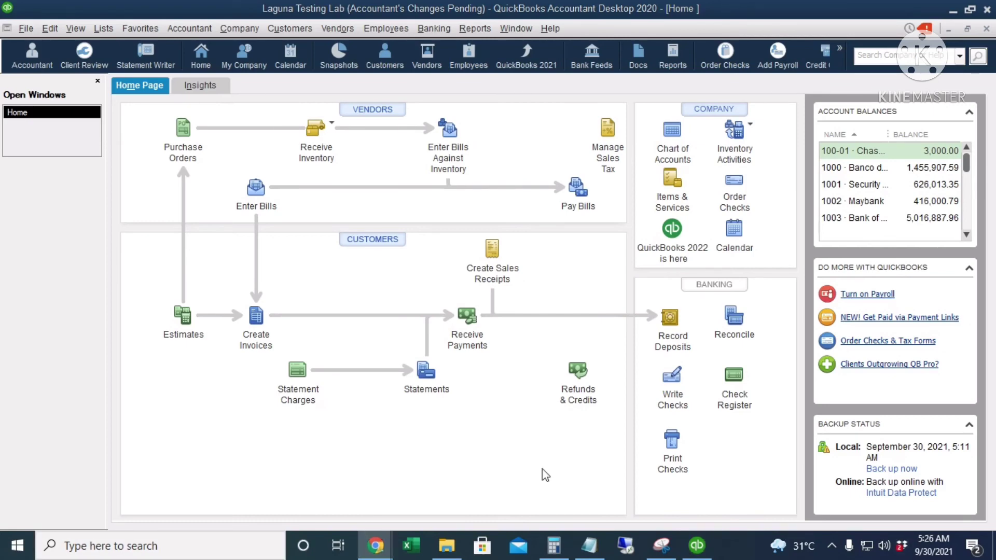
left_click(446, 546)
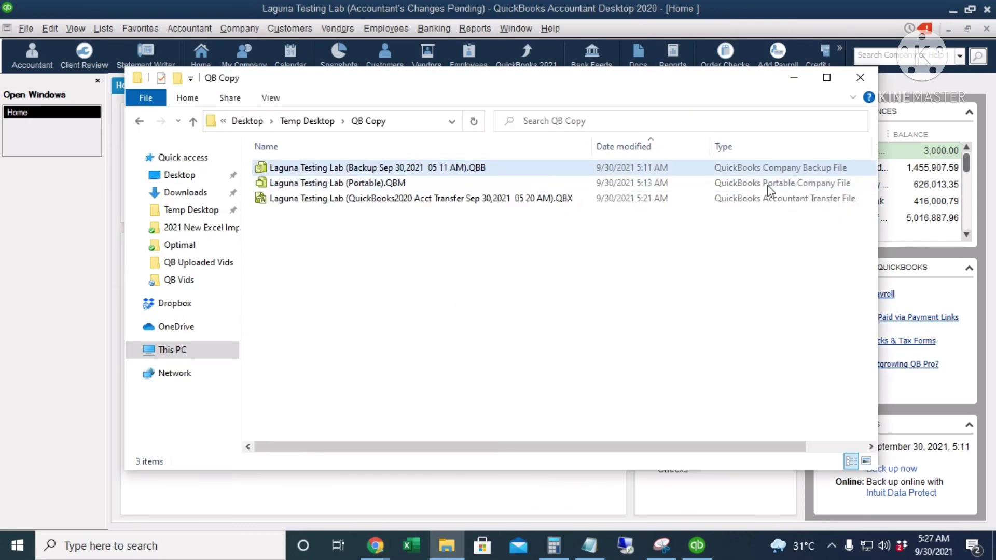
left_click(540, 171)
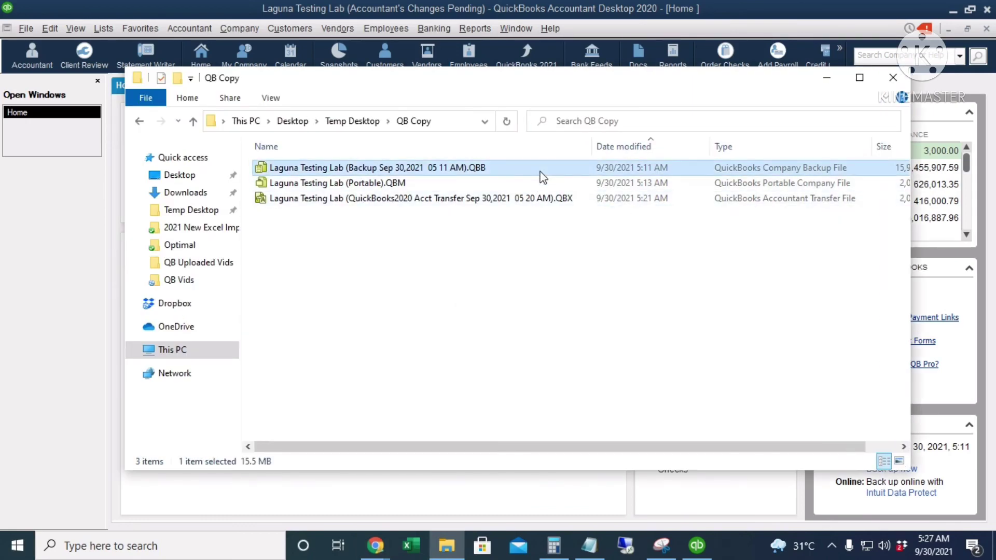
left_click(506, 185)
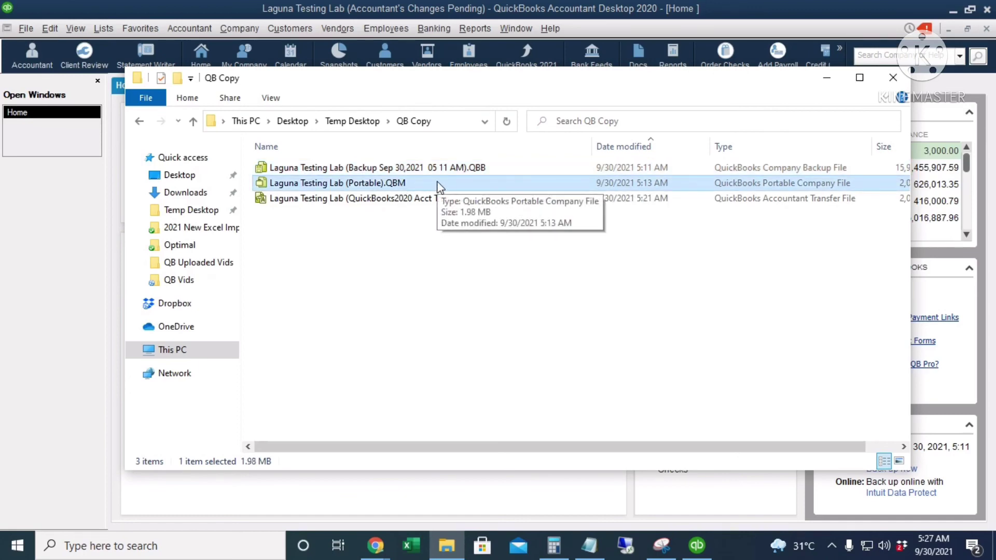
left_click(529, 199)
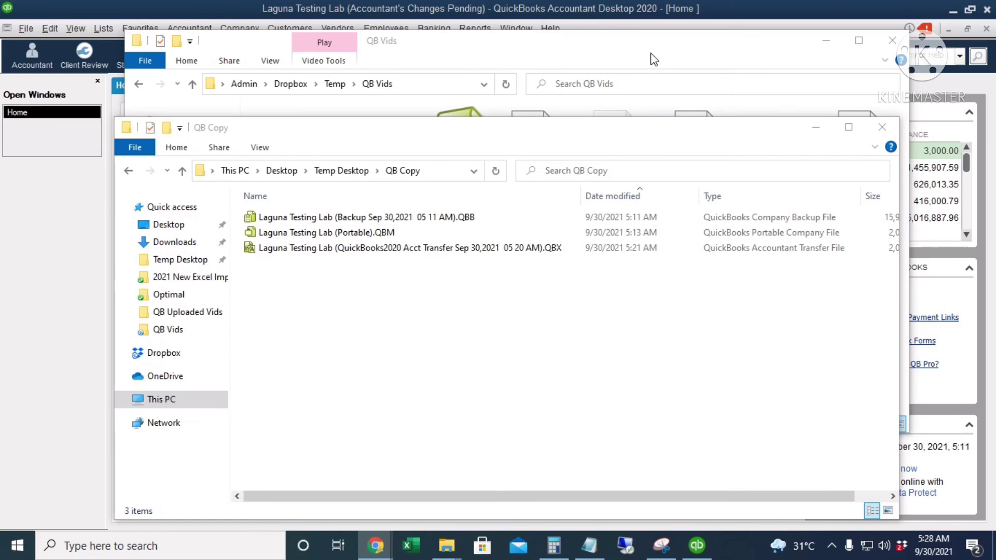
left_click(653, 59)
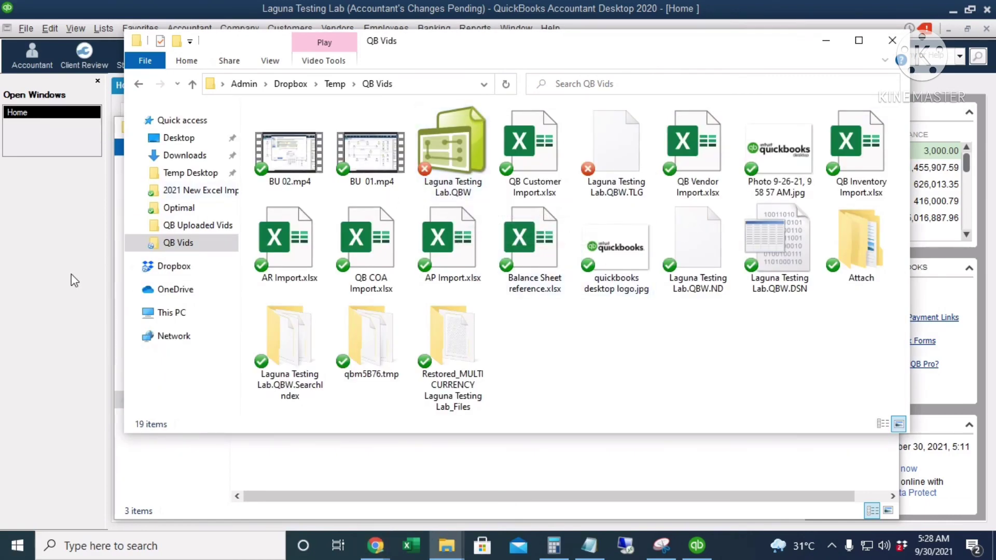
left_click(117, 228)
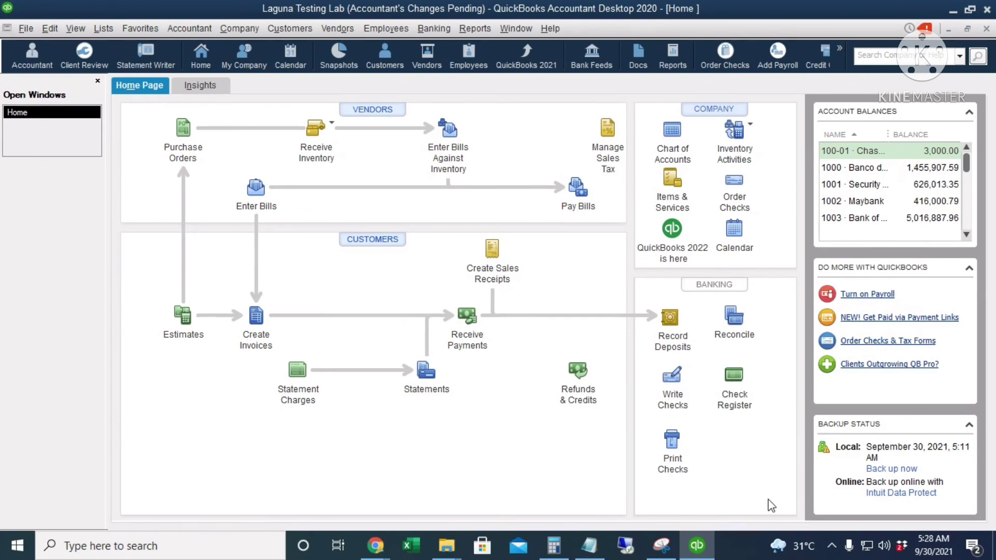